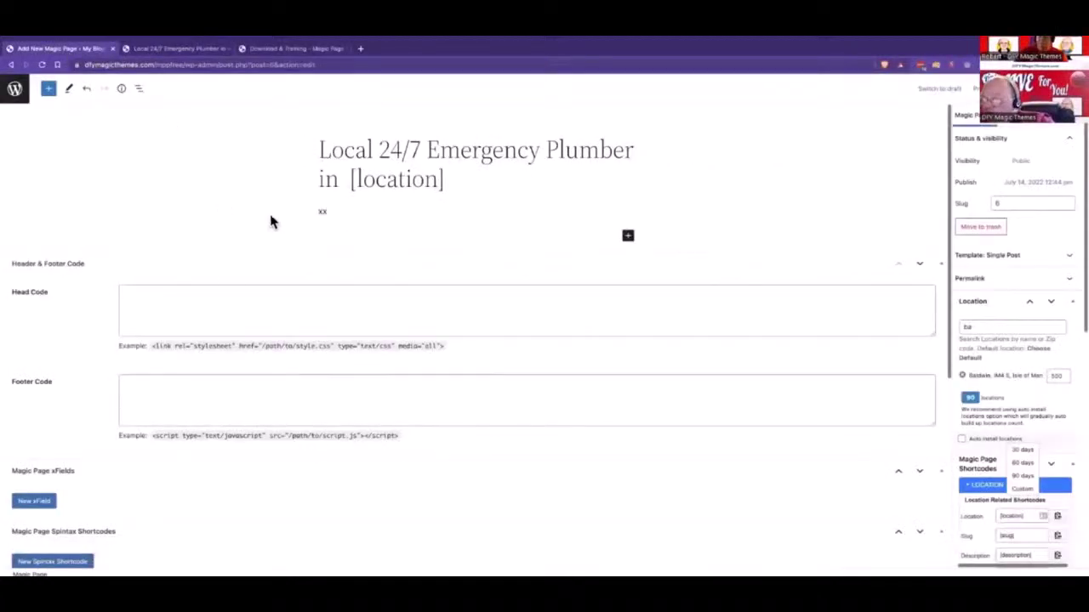
- Create a new xField labelled 'my name'
{"action": "scroll", "coordinate": [314, 234], "scroll_direction": "down", "scroll_amount": 1}
{"action": "scroll", "coordinate": [315, 238], "scroll_direction": "up", "scroll_amount": 1}
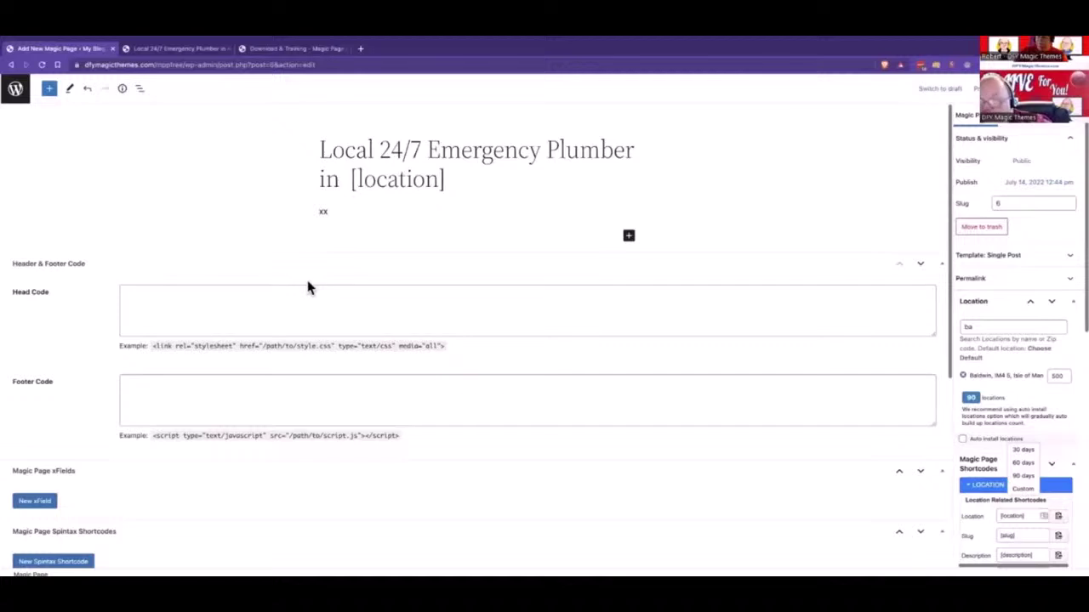
{"action": "scroll", "coordinate": [307, 285], "scroll_direction": "down", "scroll_amount": 2}
{"action": "scroll", "coordinate": [306, 281], "scroll_direction": "down", "scroll_amount": 1}
{"action": "scroll", "coordinate": [305, 285], "scroll_direction": "up", "scroll_amount": 1}
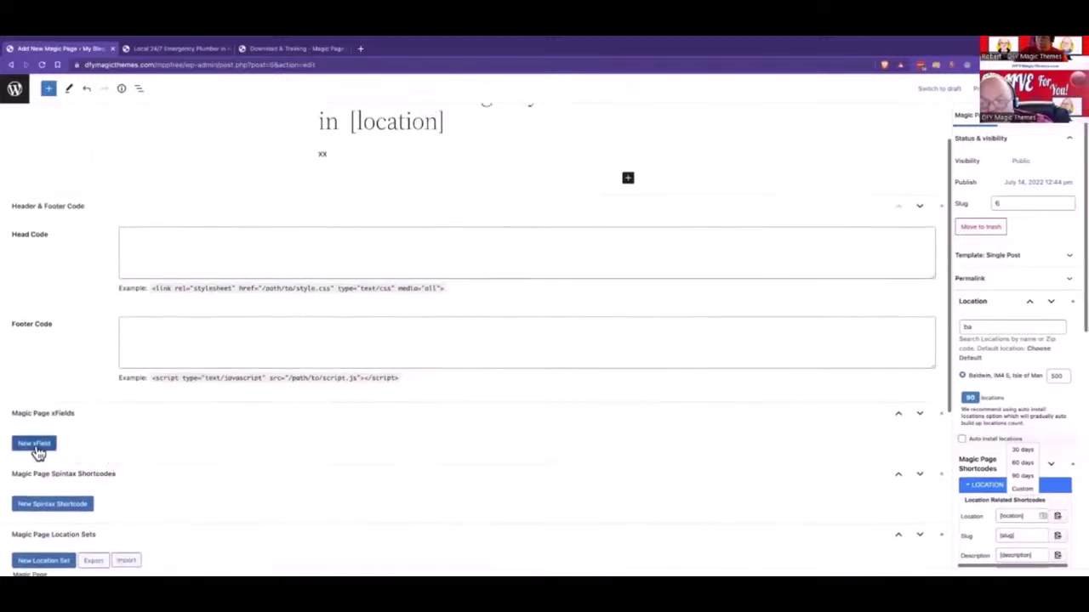
{"action": "left_click", "coordinate": [37, 446]}
{"action": "left_click", "coordinate": [45, 446]}
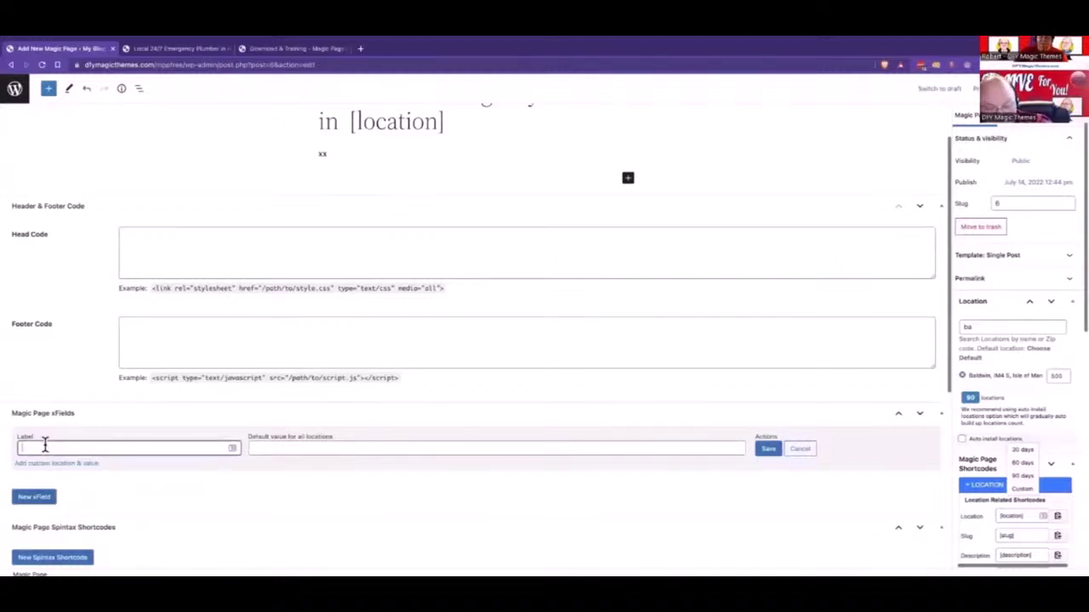
{"action": "type", "text": "my H"}
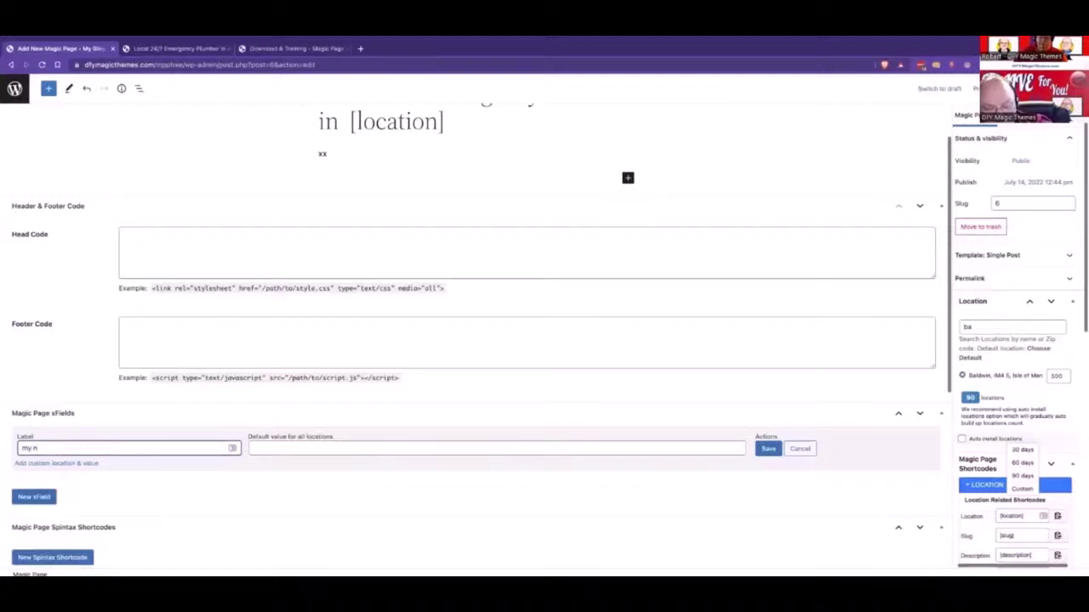
{"action": "type", "text": "ame"}
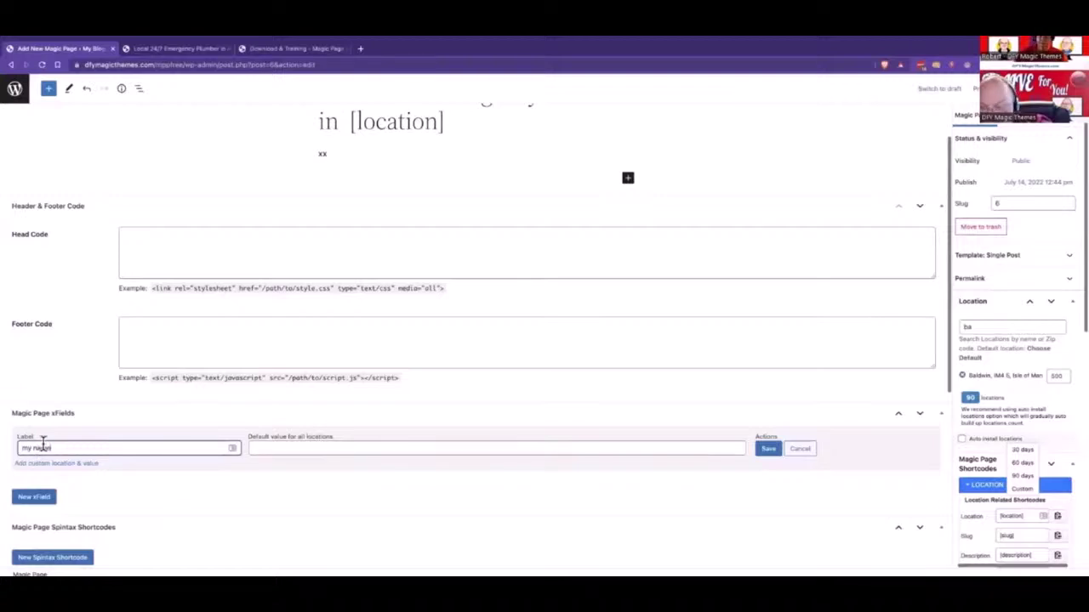
- Give the xField default value Steve, save it, and copy the [xfield_my-name] shortcode
{"action": "left_click", "coordinate": [278, 446]}
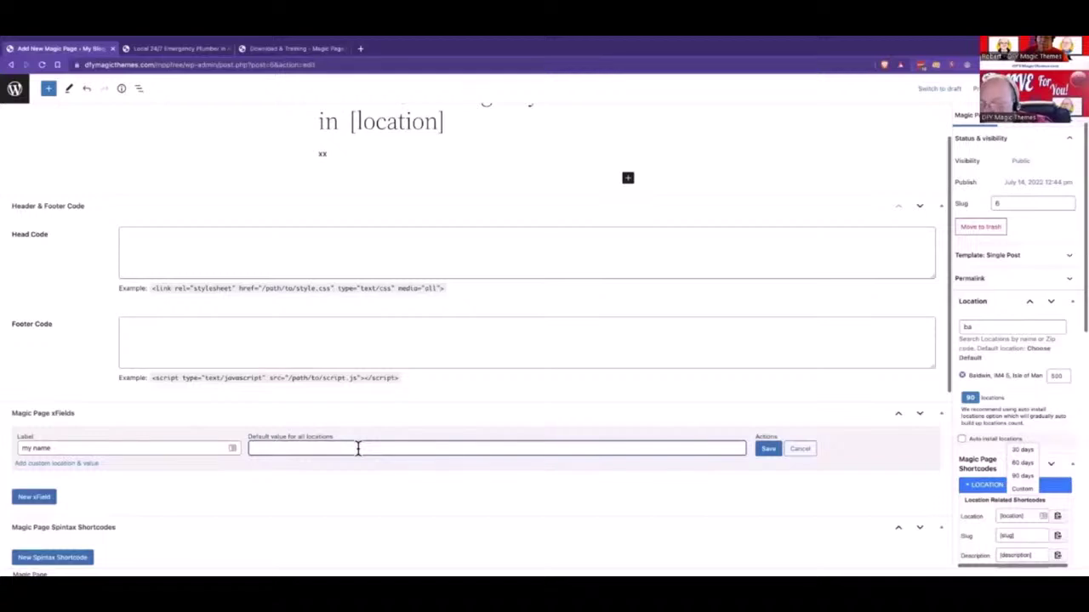
{"action": "type", "text": "$"}
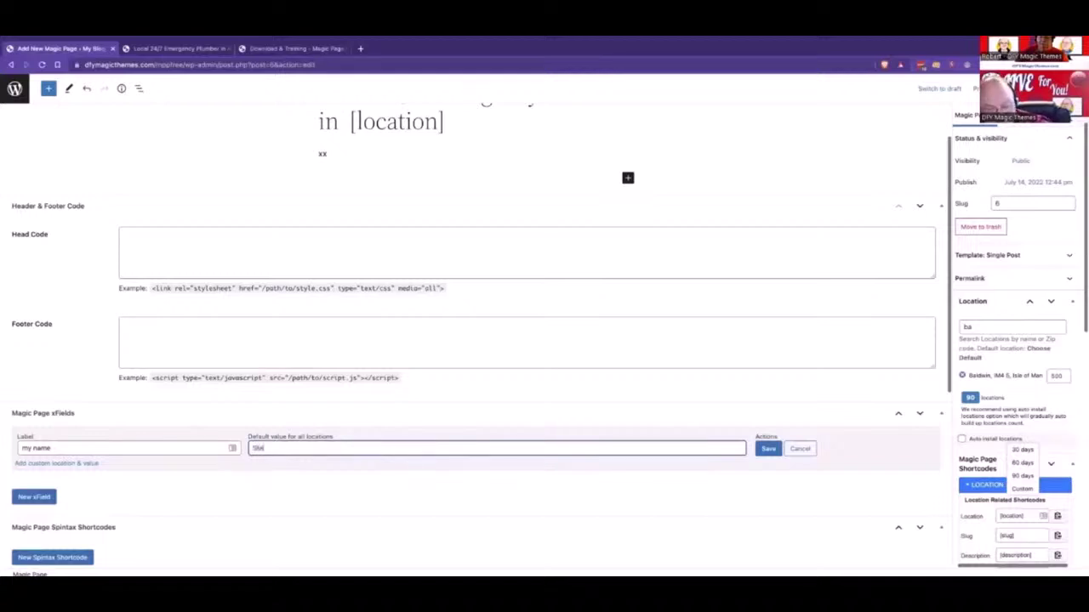
{"action": "type", "text": "ve"}
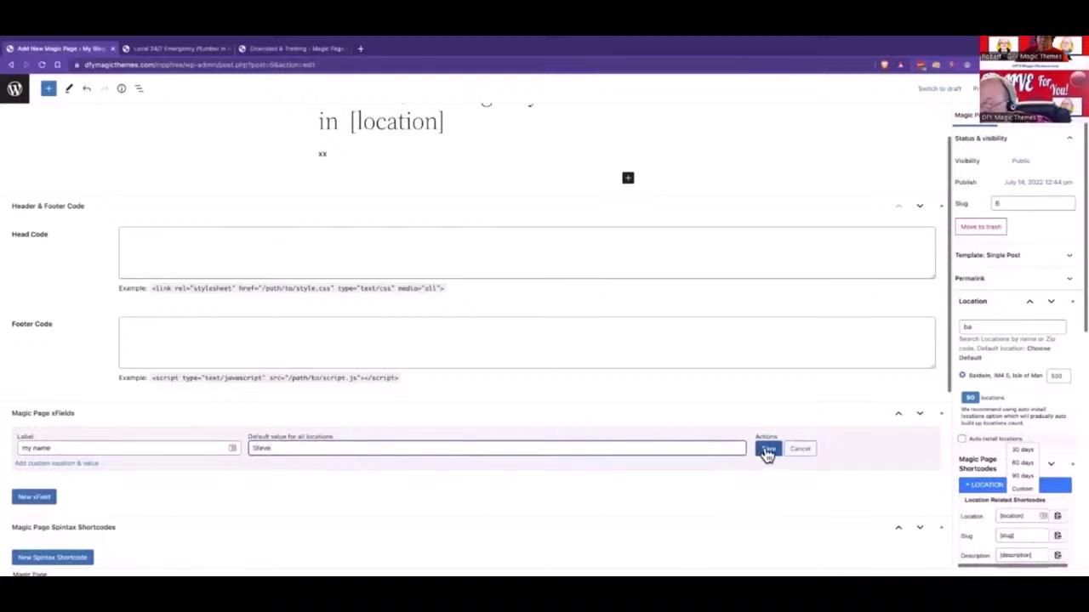
{"action": "left_click", "coordinate": [768, 450]}
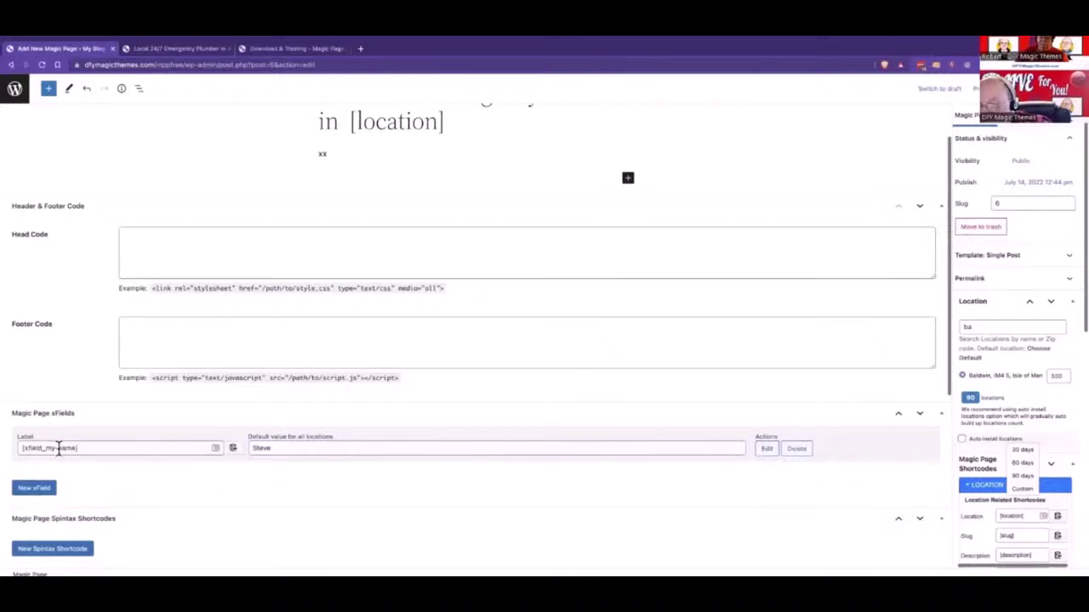
{"action": "left_click", "coordinate": [232, 454]}
{"action": "scroll", "coordinate": [231, 455], "scroll_direction": "up", "scroll_amount": 1}
- Replace the xx placeholder with 'Hello my name is [xfield_my-name]'
{"action": "left_click", "coordinate": [331, 211]}
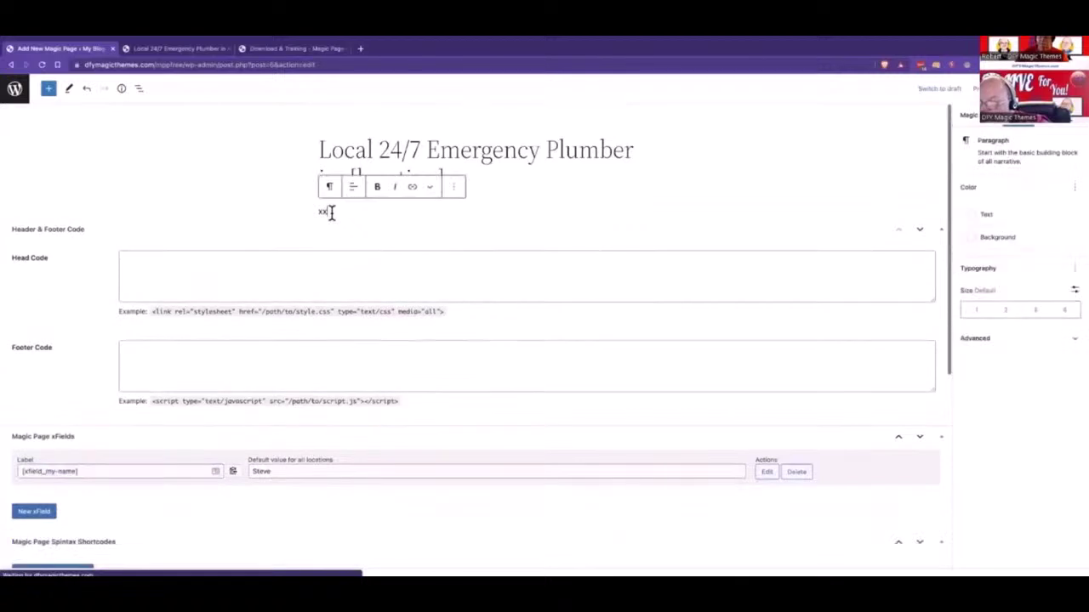
{"action": "key", "text": "BackSpace"}
{"action": "key", "text": "BackSpace"}
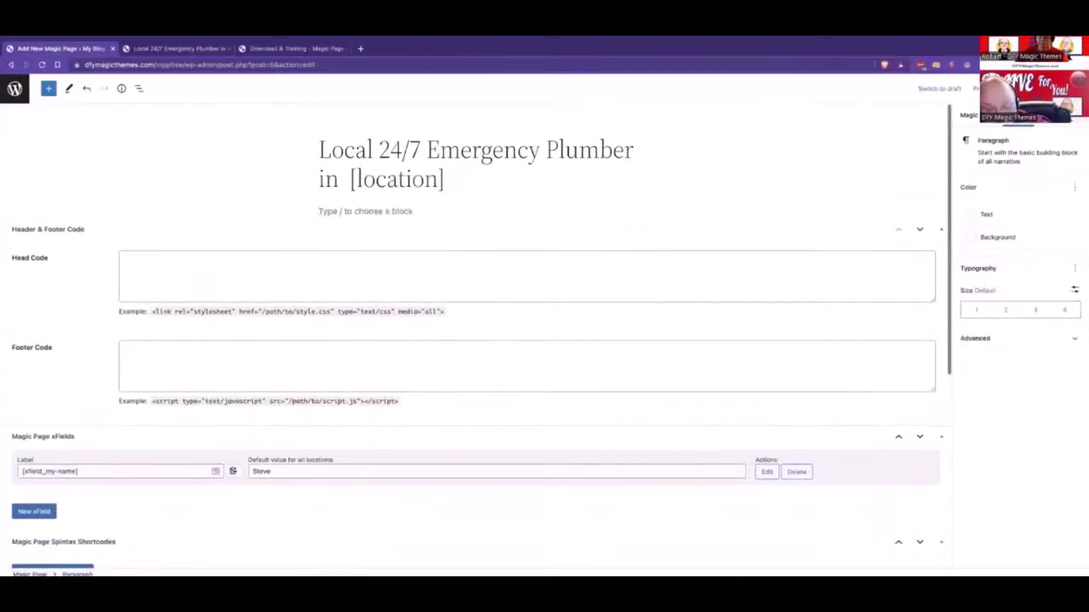
{"action": "key", "text": "ctrl+v"}
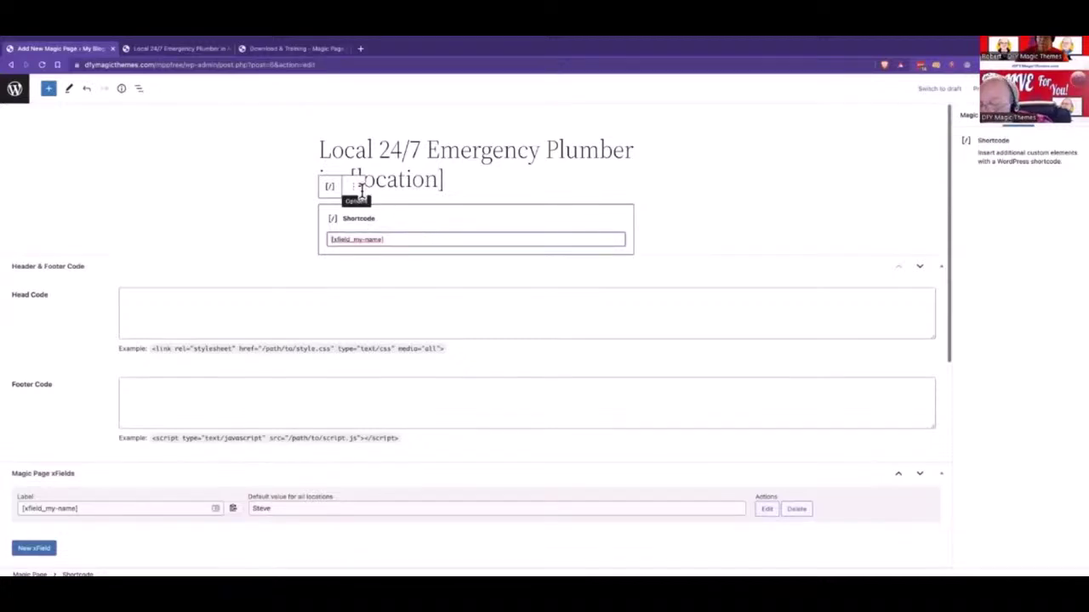
{"action": "key", "text": "ctrl+z"}
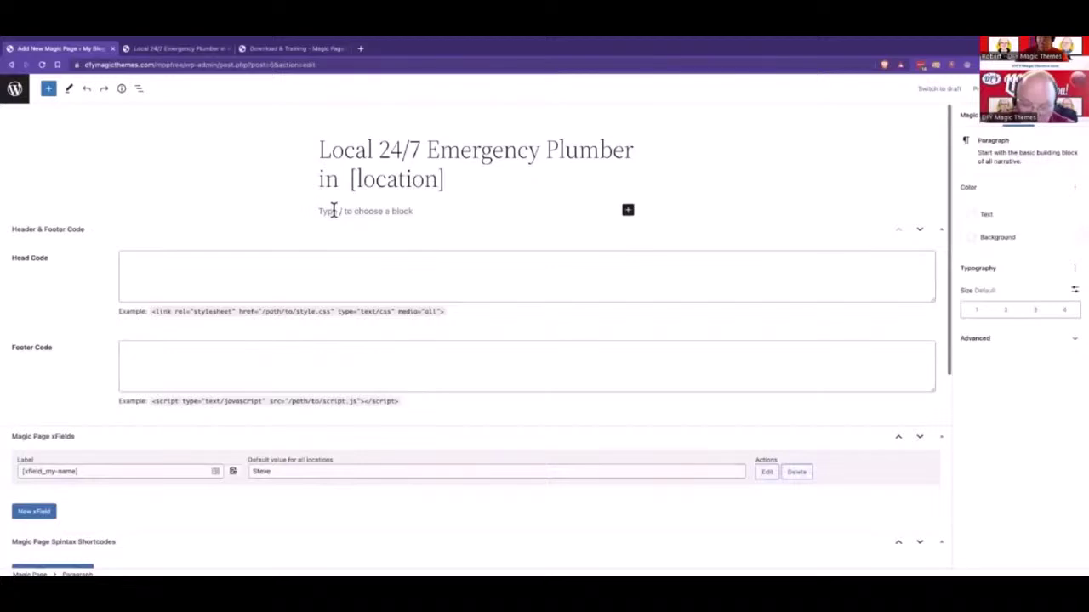
{"action": "type", "text": "Hell"}
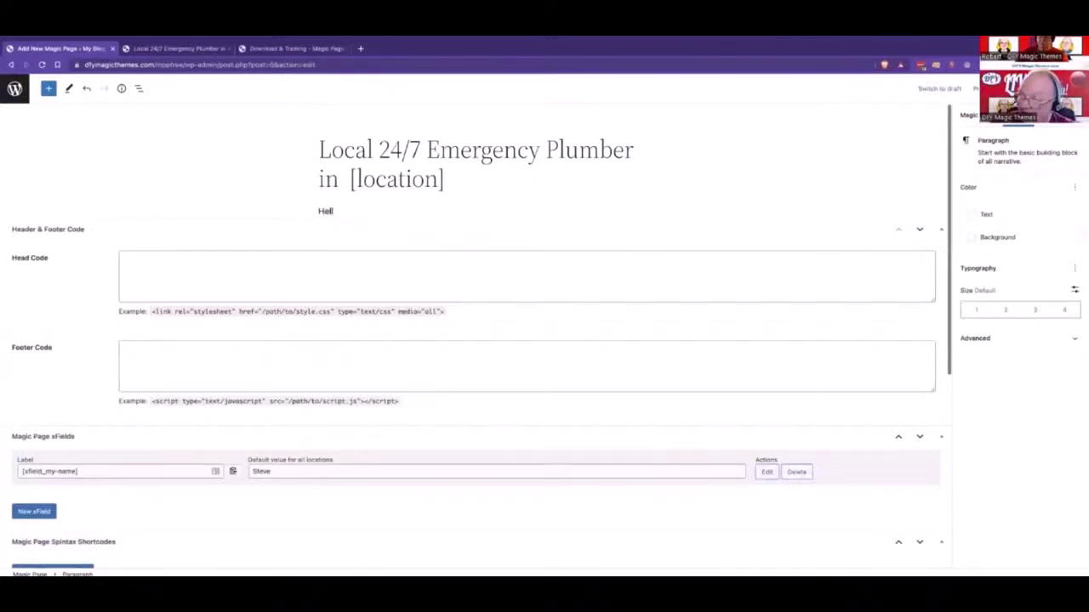
{"action": "type", "text": "o m"}
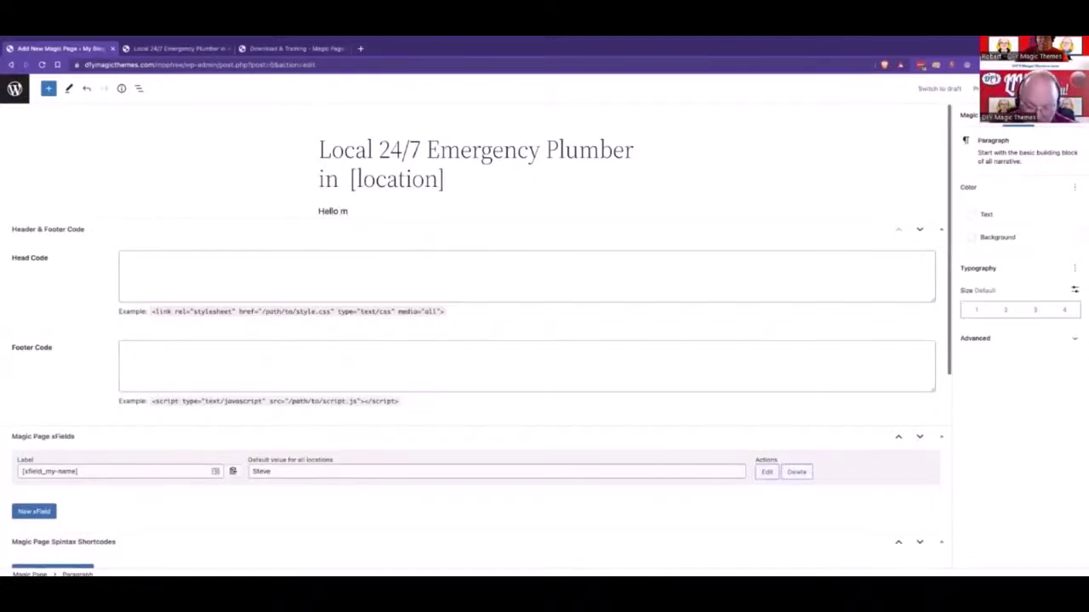
{"action": "type", "text": "y name is"}
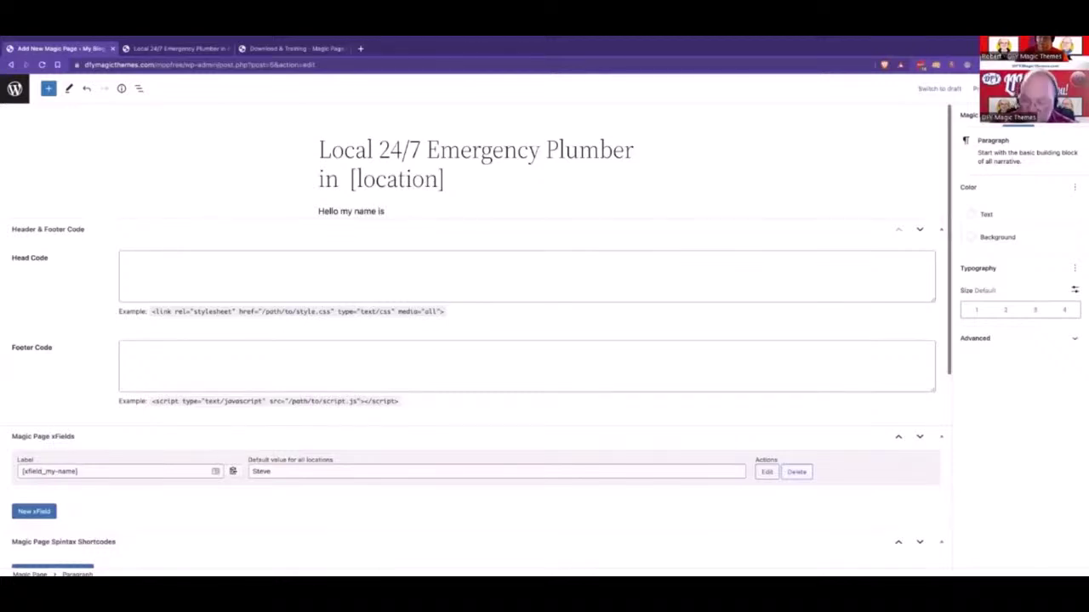
{"action": "key", "text": "ctrl+v"}
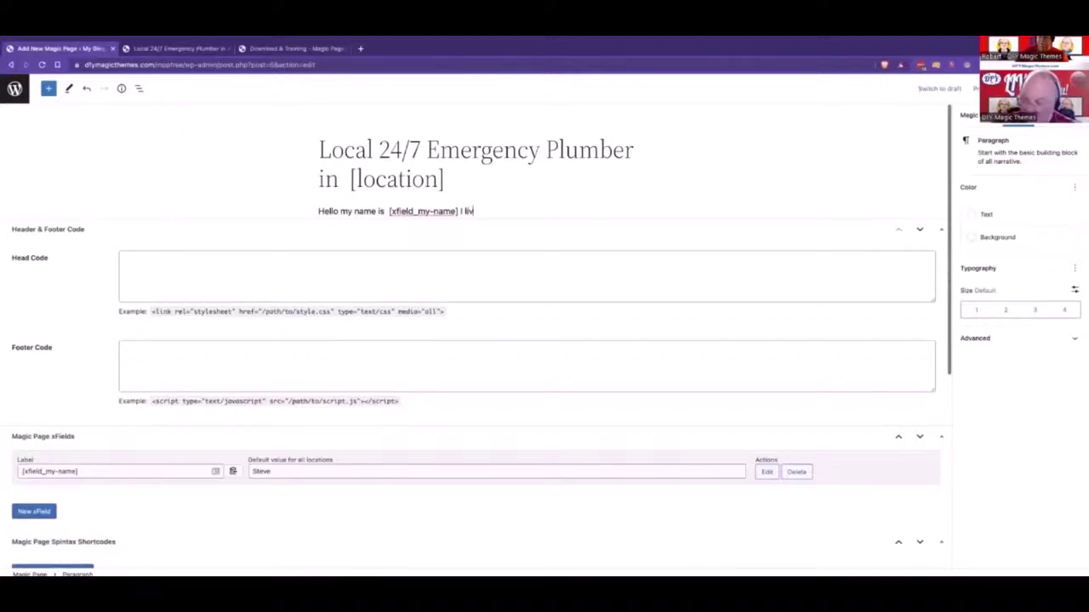
{"action": "type", "text": "e in ["}
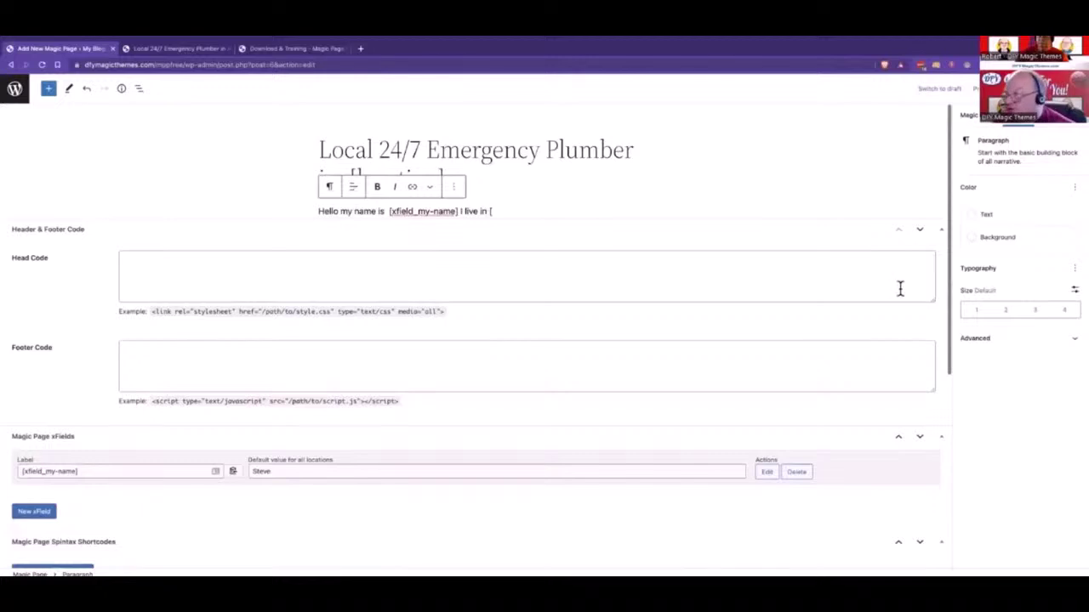
- Insert the [location] shortcode after 'I live in' and update the page
{"action": "left_click", "coordinate": [969, 115]}
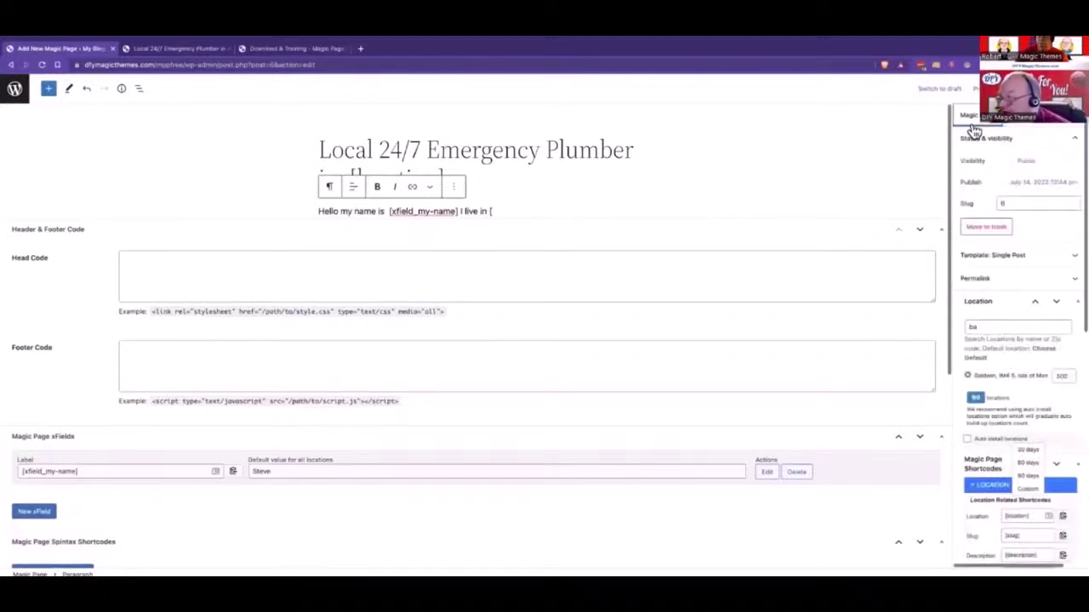
{"action": "scroll", "coordinate": [970, 455], "scroll_direction": "down", "scroll_amount": 2}
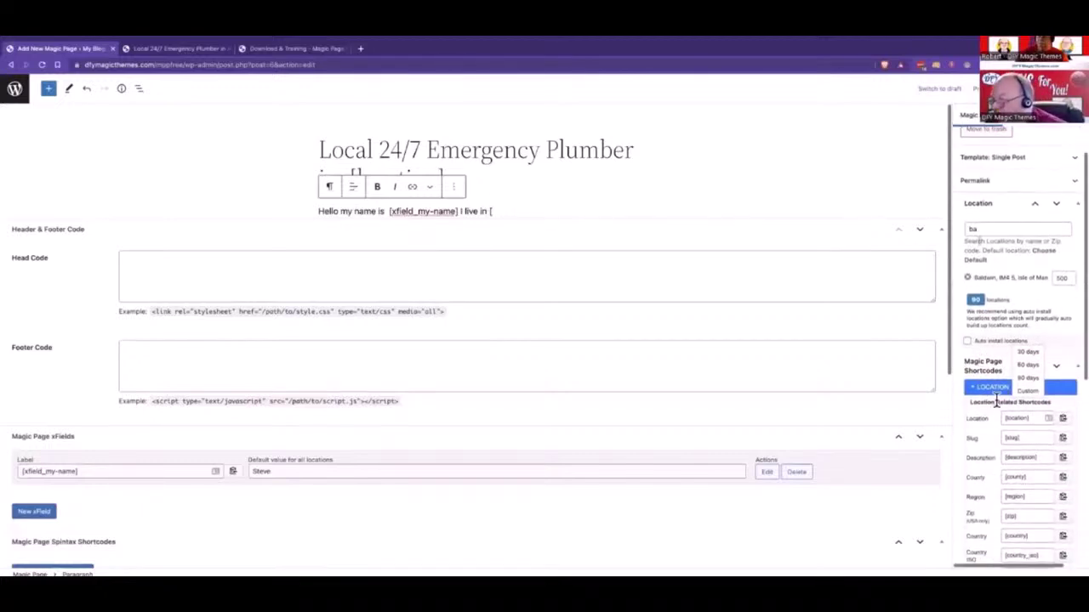
{"action": "left_click", "coordinate": [1062, 417]}
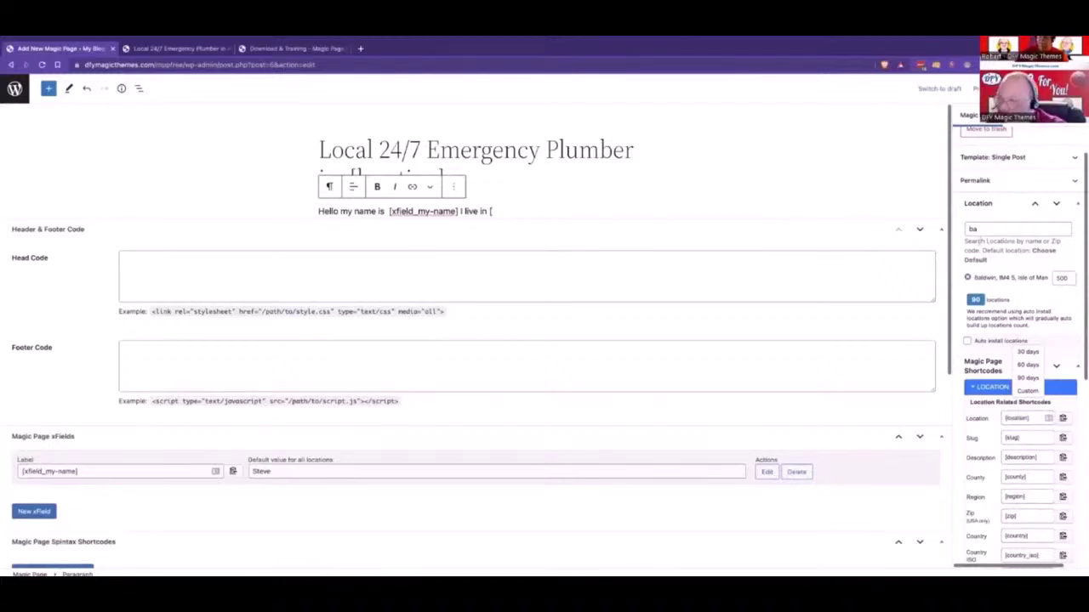
{"action": "key", "text": "BackSpace"}
{"action": "key", "text": "ctrl+v"}
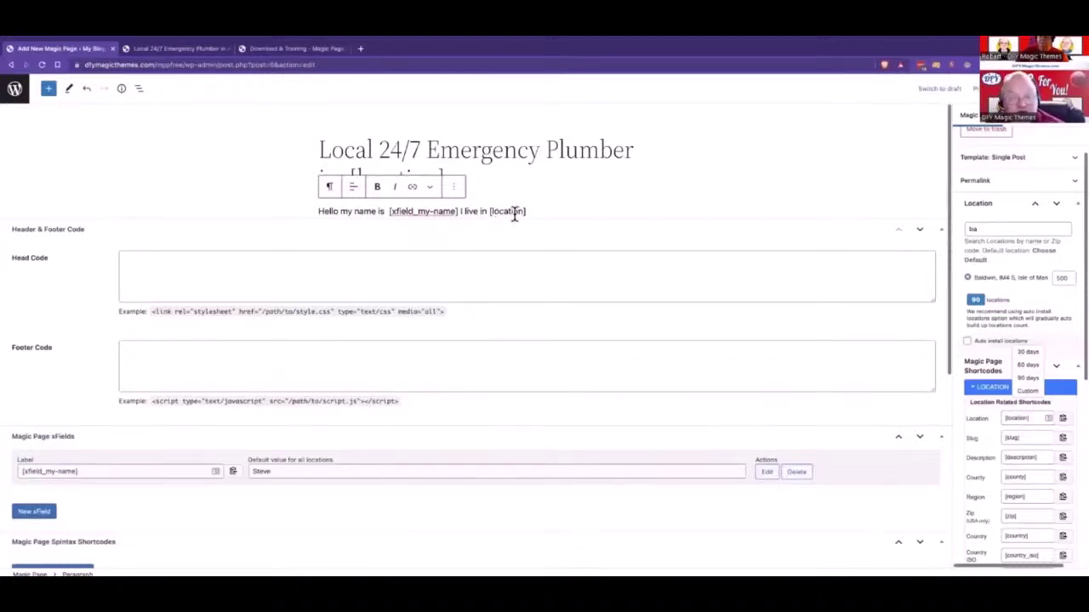
{"action": "left_click", "coordinate": [985, 89]}
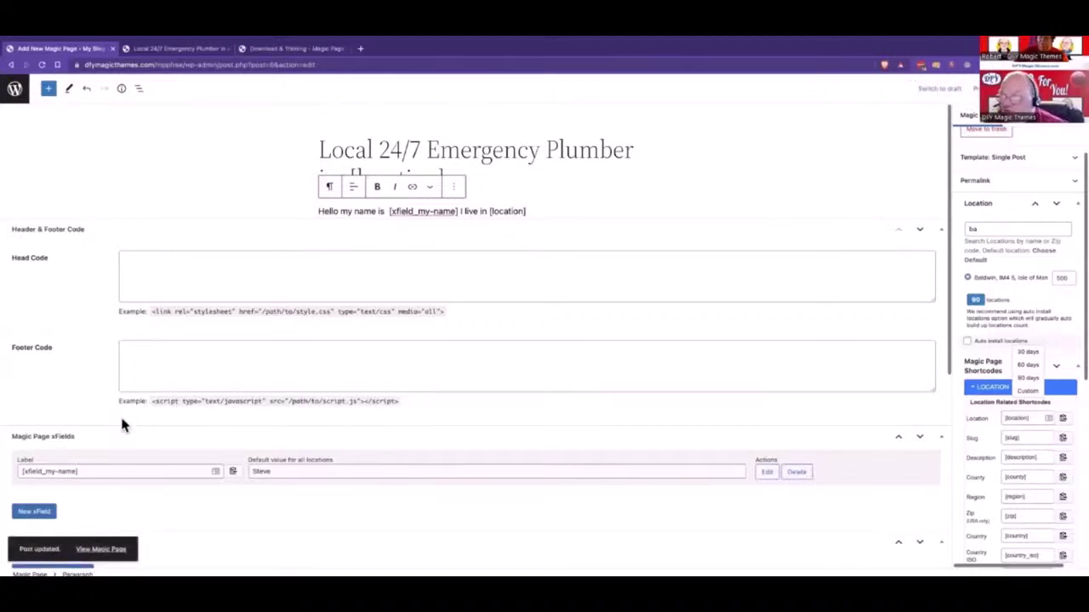
{"action": "left_click", "coordinate": [120, 551]}
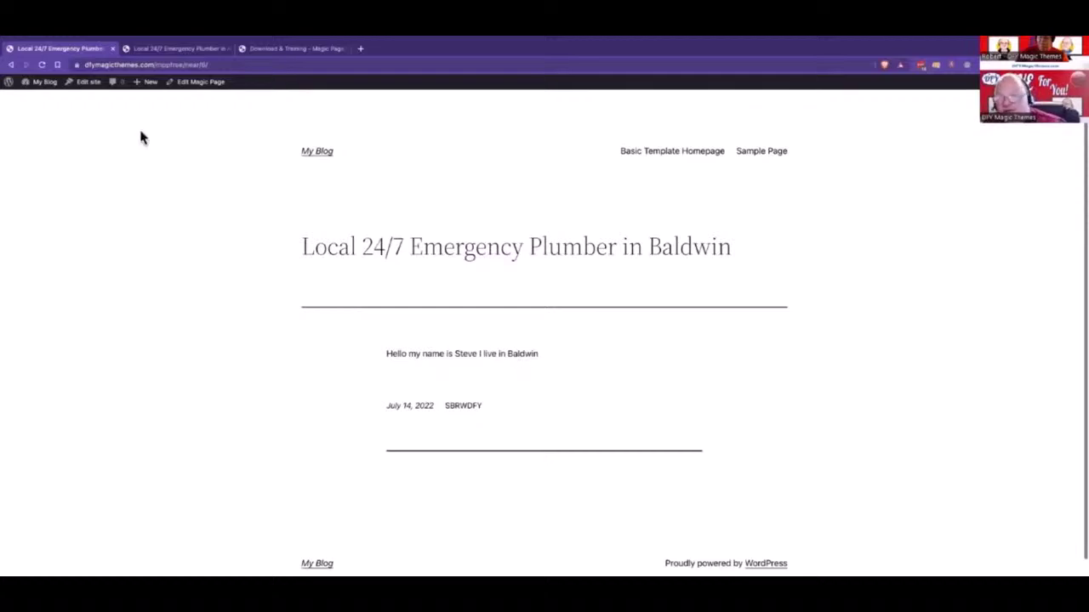
{"action": "left_click", "coordinate": [26, 64]}
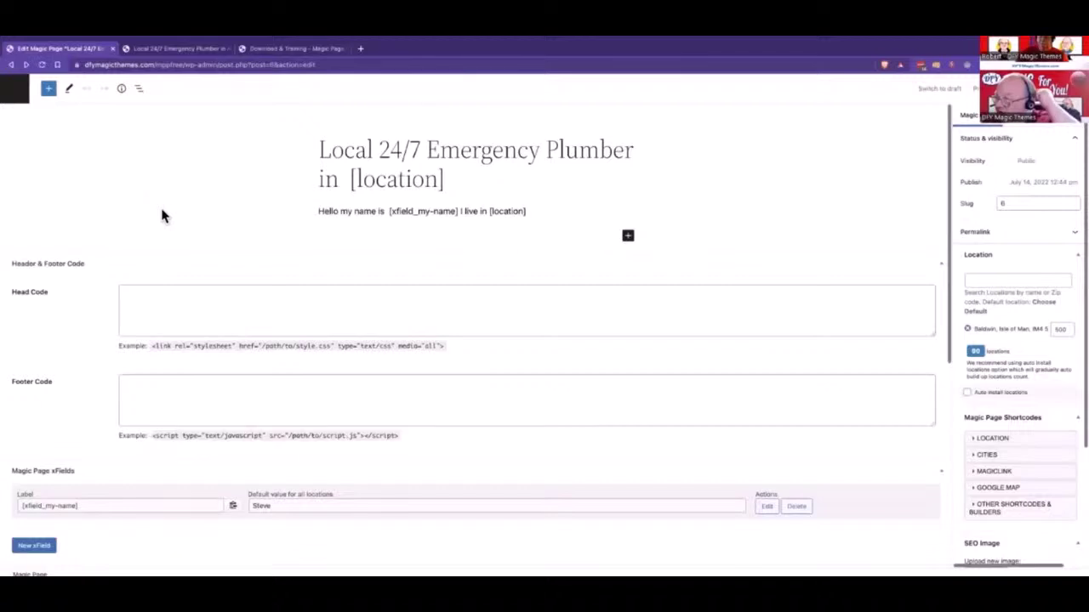
- Change the my-name xField default from Steve to Robert, update, and view the live Agneash page
{"action": "scroll", "coordinate": [162, 216], "scroll_direction": "down", "scroll_amount": 1}
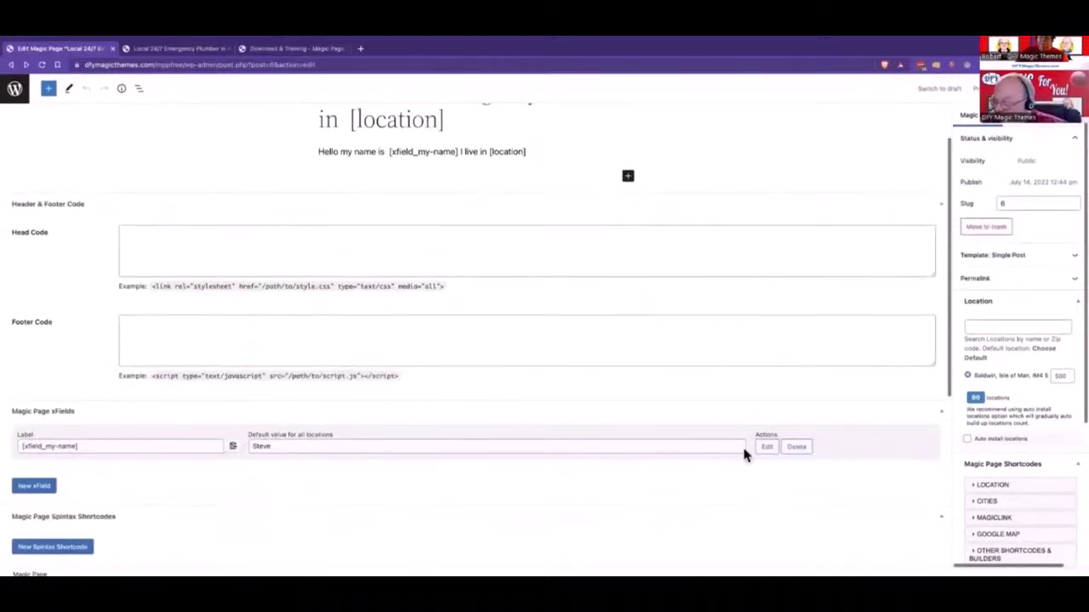
{"action": "left_click", "coordinate": [767, 447]}
{"action": "double_click", "coordinate": [335, 448]}
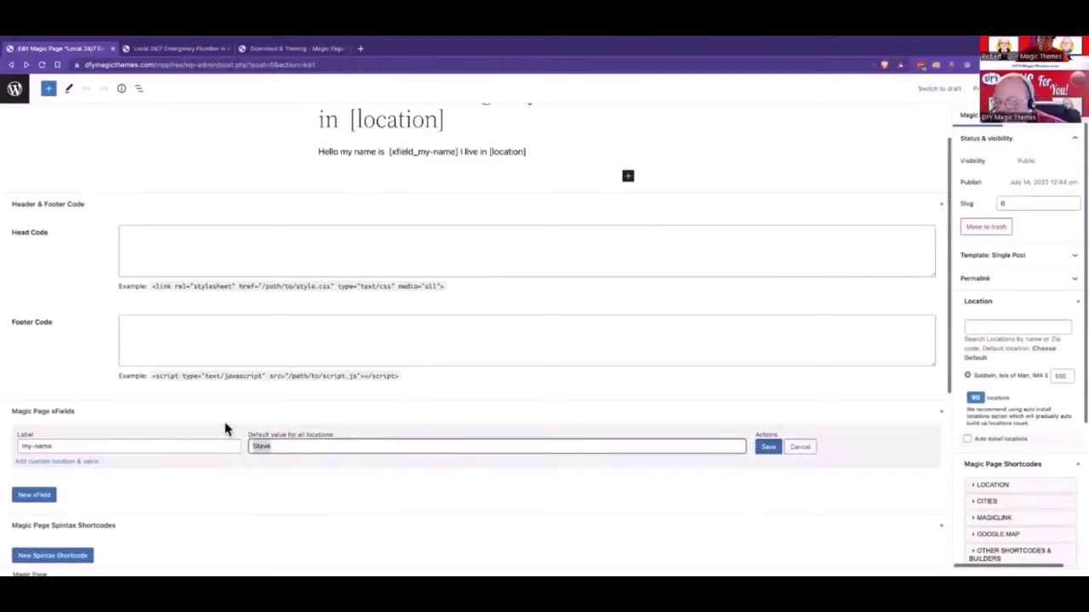
{"action": "type", "text": "Robert"}
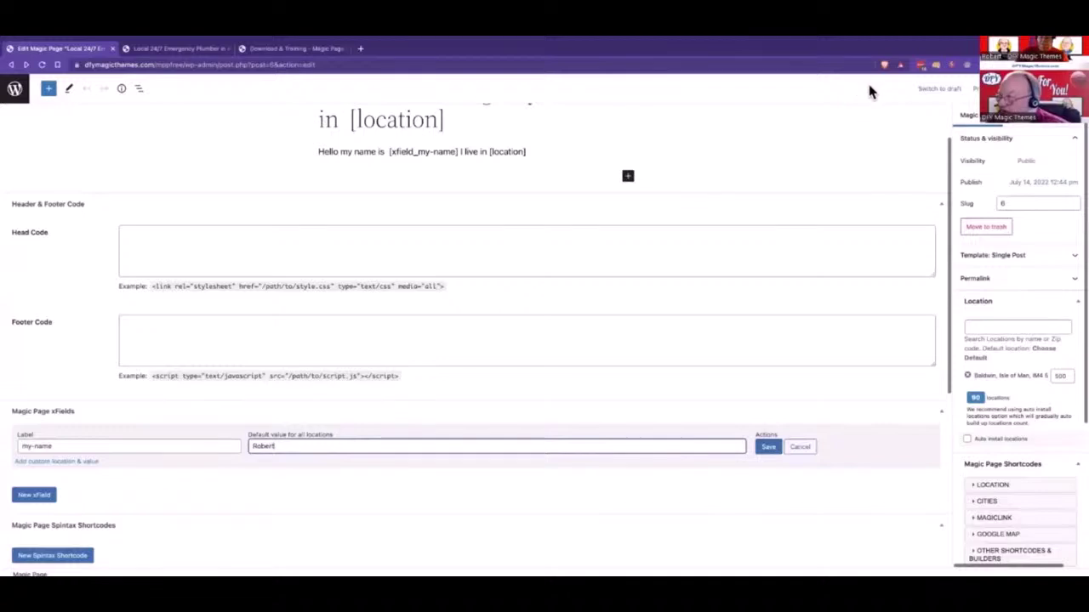
{"action": "left_click", "coordinate": [1045, 89]}
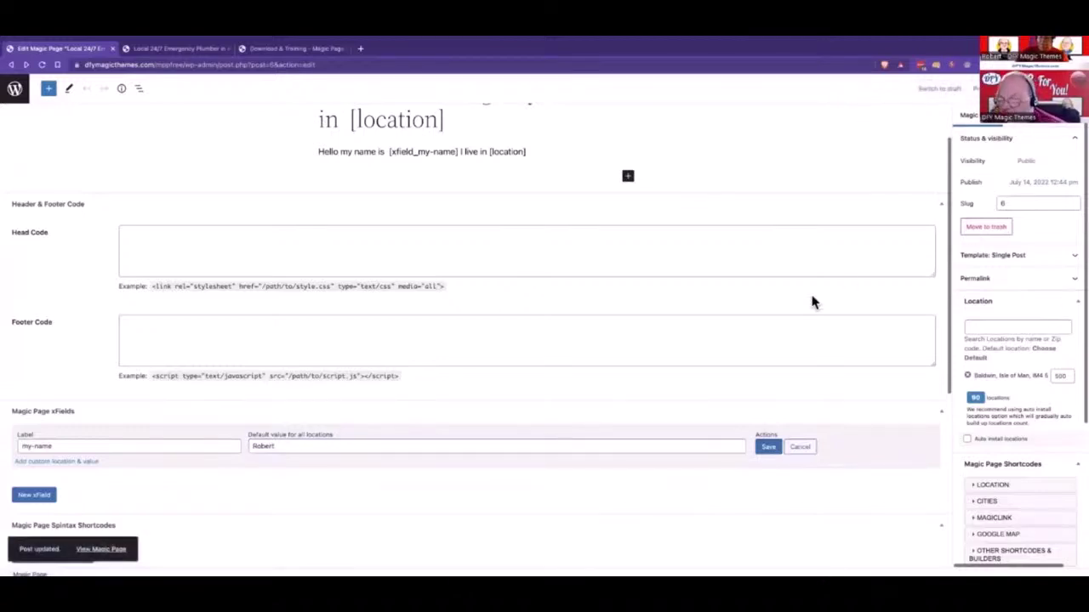
{"action": "left_click", "coordinate": [160, 47]}
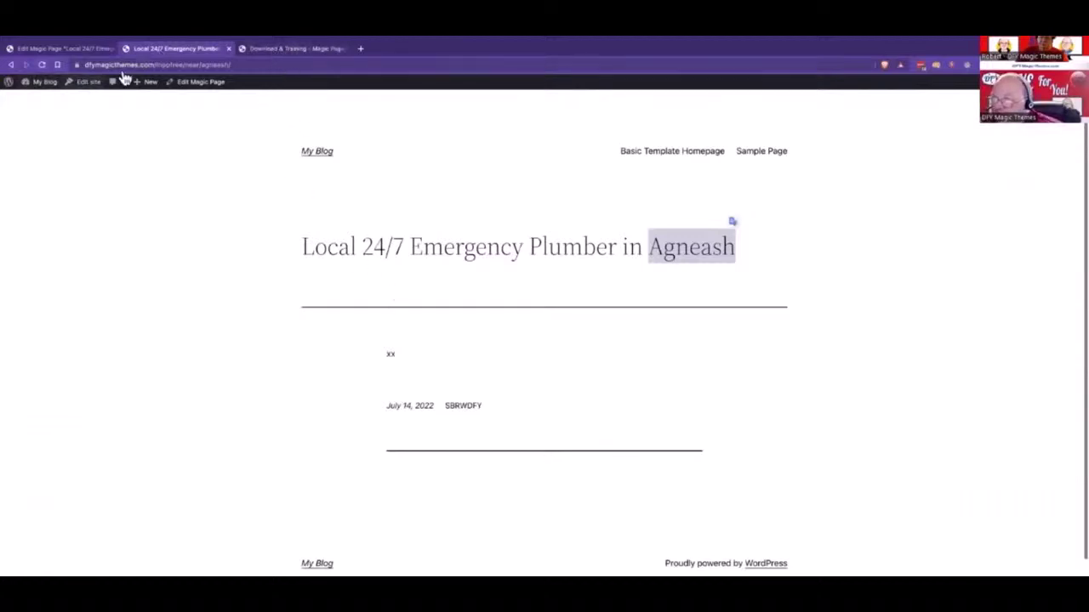
- Reload the live Agneash page so it reads 'Hello my name is Robert I live in Agneash'
{"action": "left_click", "coordinate": [39, 66]}
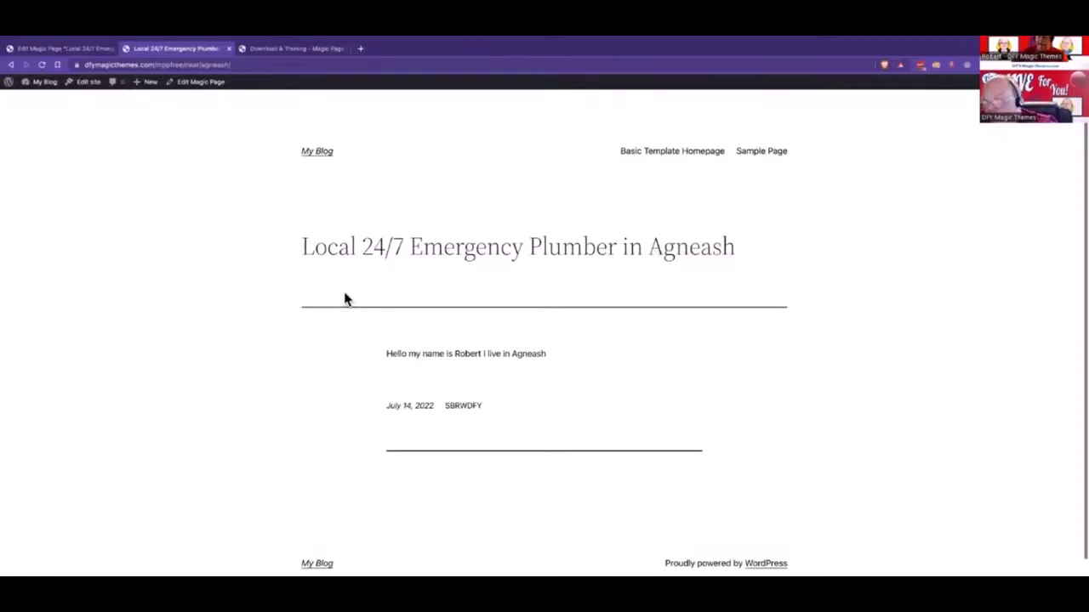
{"action": "scroll", "coordinate": [344, 298], "scroll_direction": "down", "scroll_amount": 2}
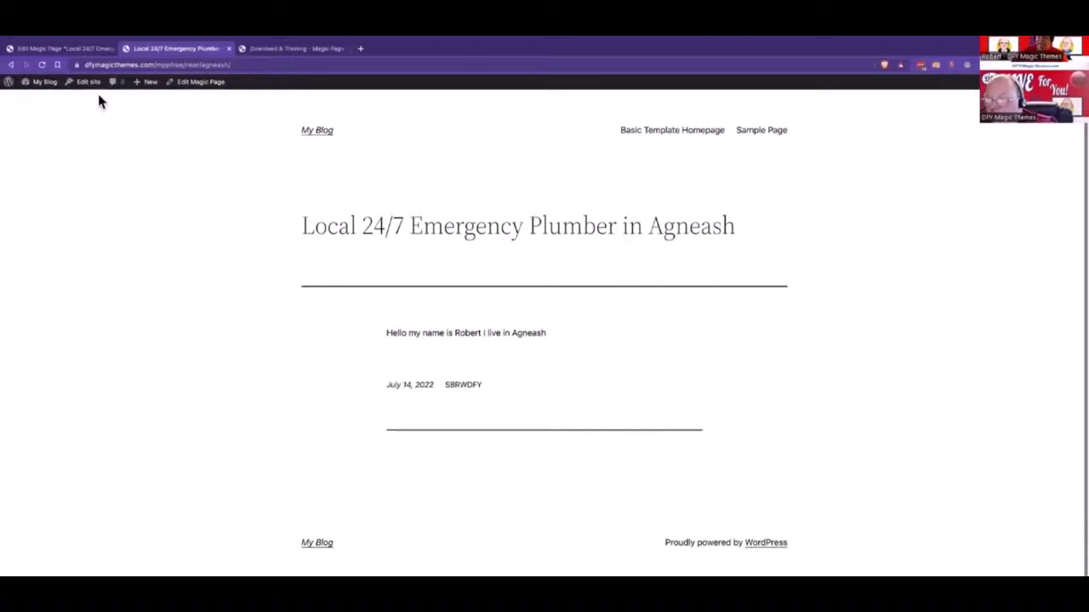
- In the Magic Page editor, expand the LOCATION shortcodes and copy the Slug shortcode
{"action": "left_click", "coordinate": [60, 48]}
{"action": "scroll", "coordinate": [336, 267], "scroll_direction": "down", "scroll_amount": 2}
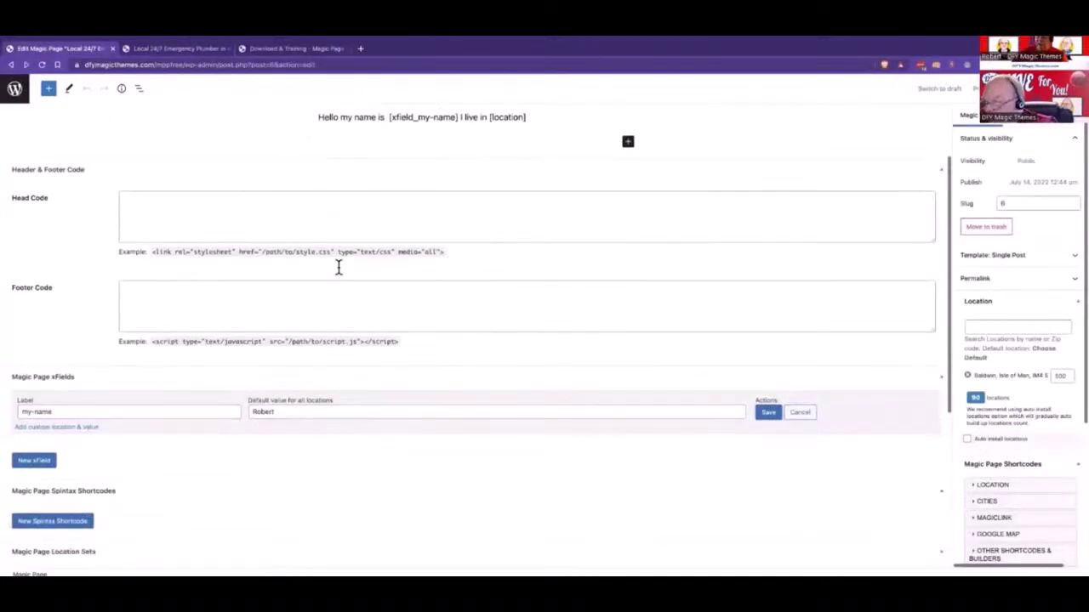
{"action": "scroll", "coordinate": [338, 267], "scroll_direction": "down", "scroll_amount": 1}
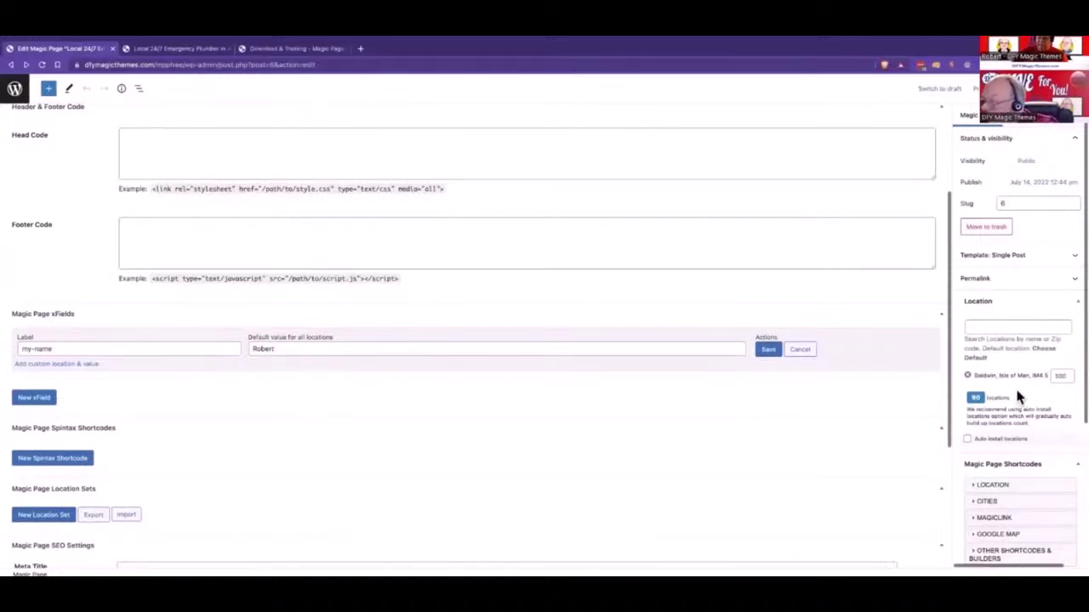
{"action": "scroll", "coordinate": [1021, 394], "scroll_direction": "down", "scroll_amount": 2}
{"action": "scroll", "coordinate": [1023, 391], "scroll_direction": "down", "scroll_amount": 1}
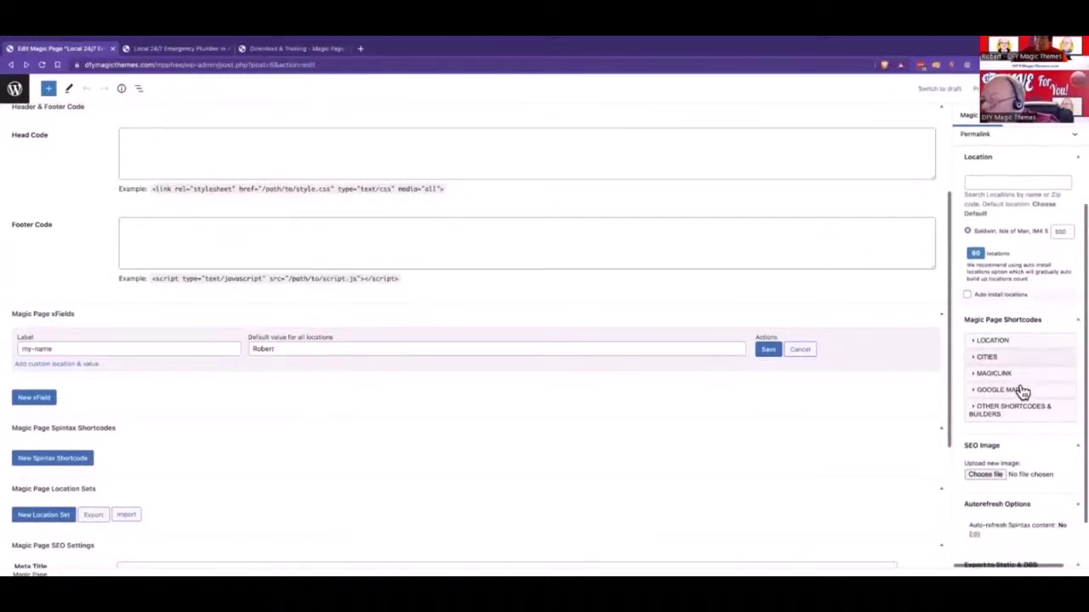
{"action": "left_click", "coordinate": [979, 339]}
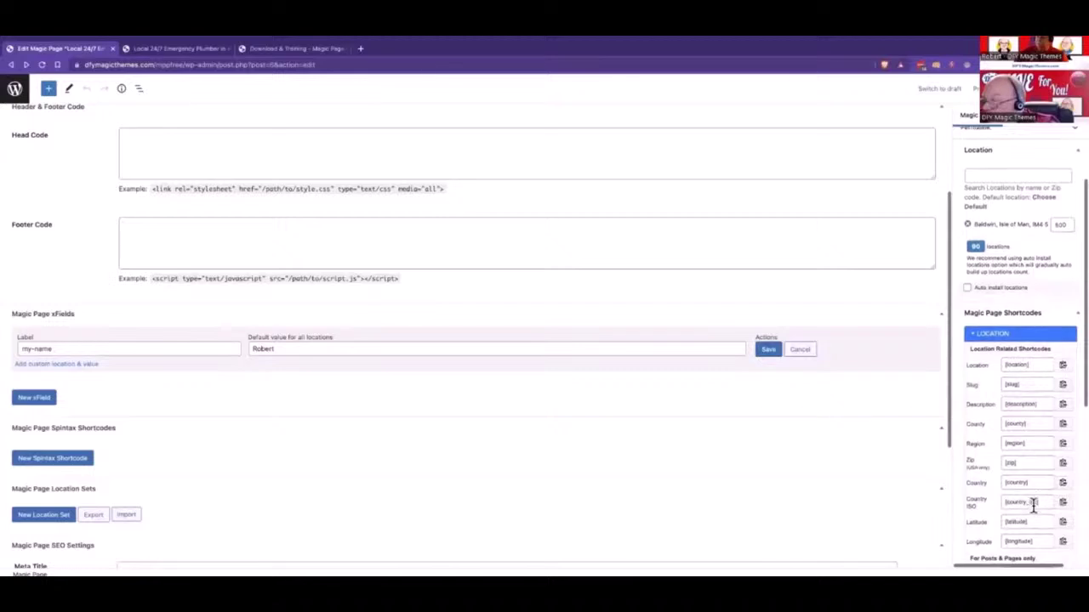
{"action": "scroll", "coordinate": [1032, 502], "scroll_direction": "down", "scroll_amount": 1}
{"action": "scroll", "coordinate": [1033, 536], "scroll_direction": "down", "scroll_amount": 1}
{"action": "scroll", "coordinate": [1029, 524], "scroll_direction": "down", "scroll_amount": 1}
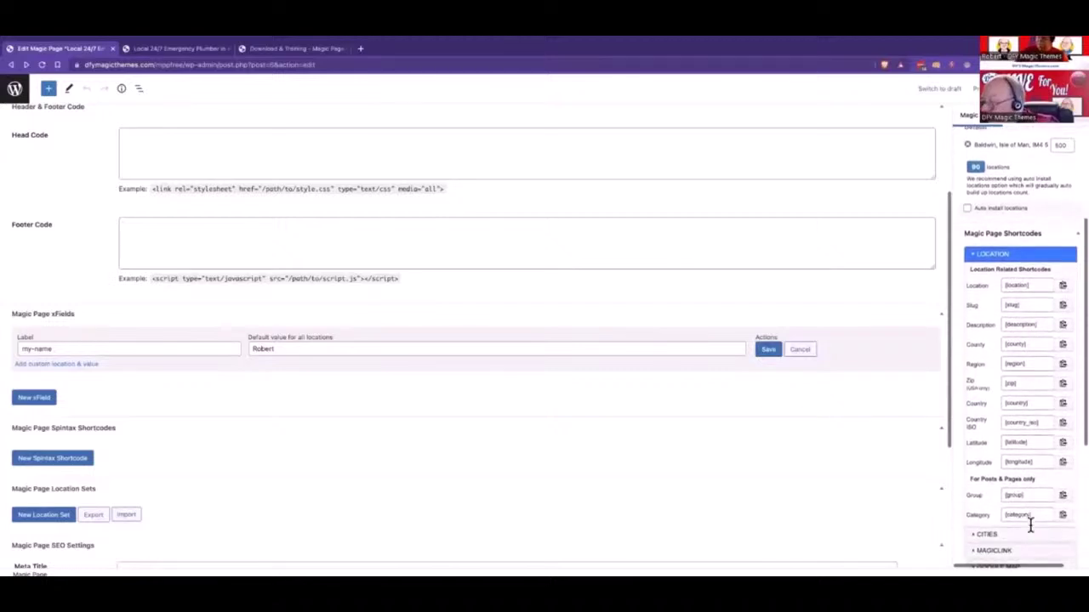
{"action": "scroll", "coordinate": [1031, 522], "scroll_direction": "up", "scroll_amount": 1}
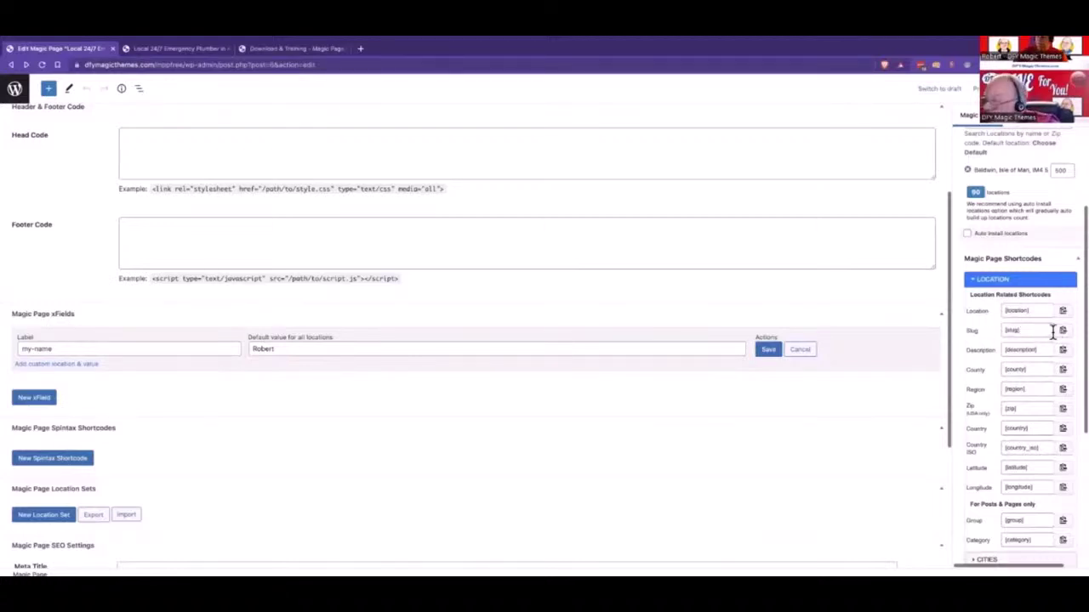
{"action": "left_click", "coordinate": [1037, 338]}
- Add a paragraph 'x [slug]' below the greeting, discarding a temporary Shortcode block
{"action": "scroll", "coordinate": [646, 241], "scroll_direction": "up", "scroll_amount": 3}
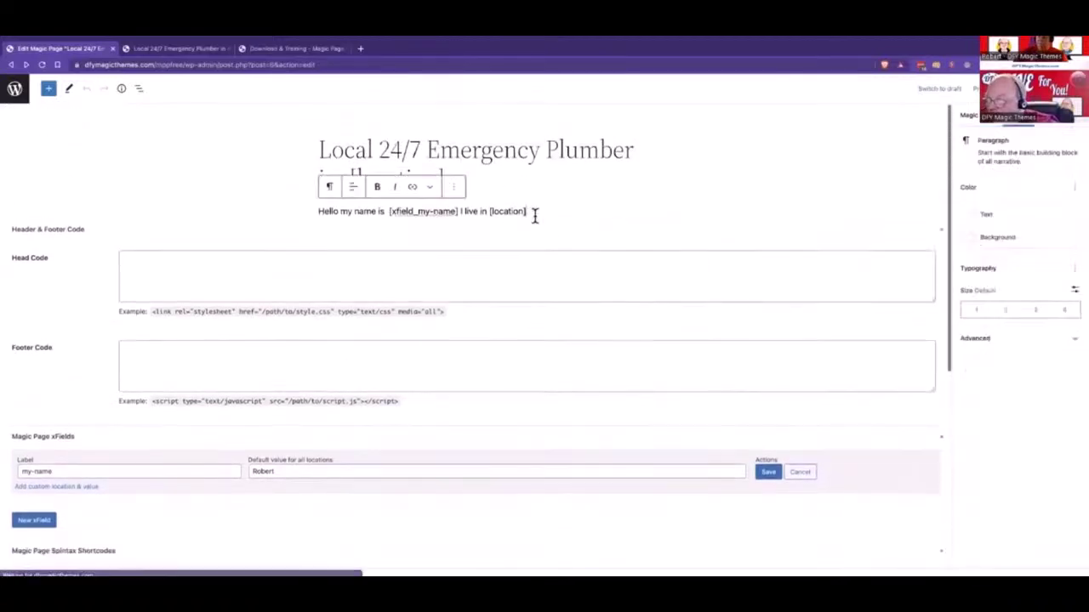
{"action": "key", "text": "Return"}
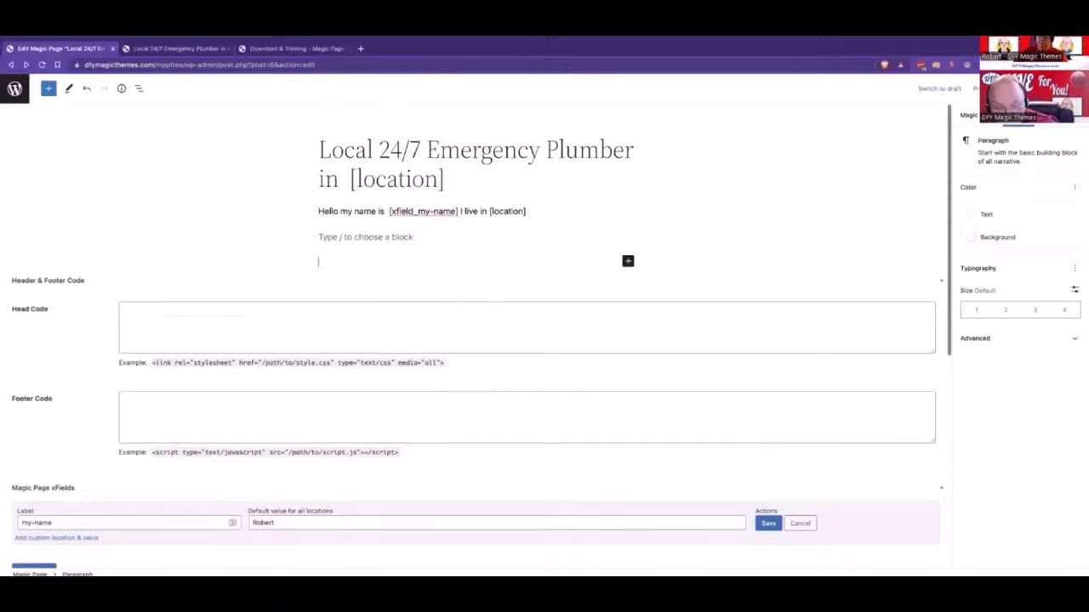
{"action": "type", "text": "/shortcode"}
{"action": "key", "text": "Return"}
{"action": "type", "text": "[slug]"}
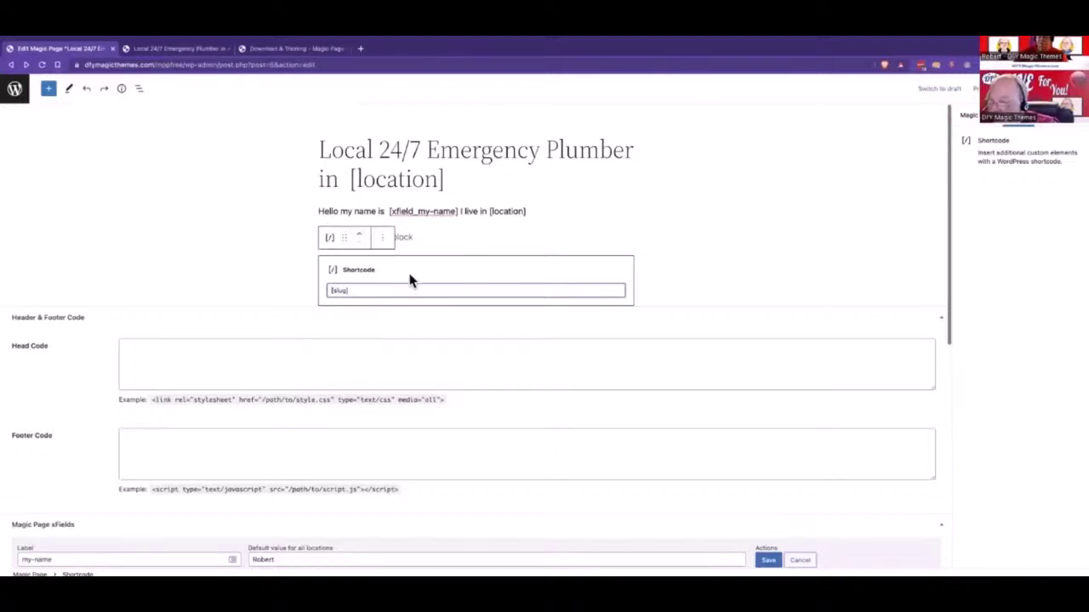
{"action": "left_click", "coordinate": [382, 239]}
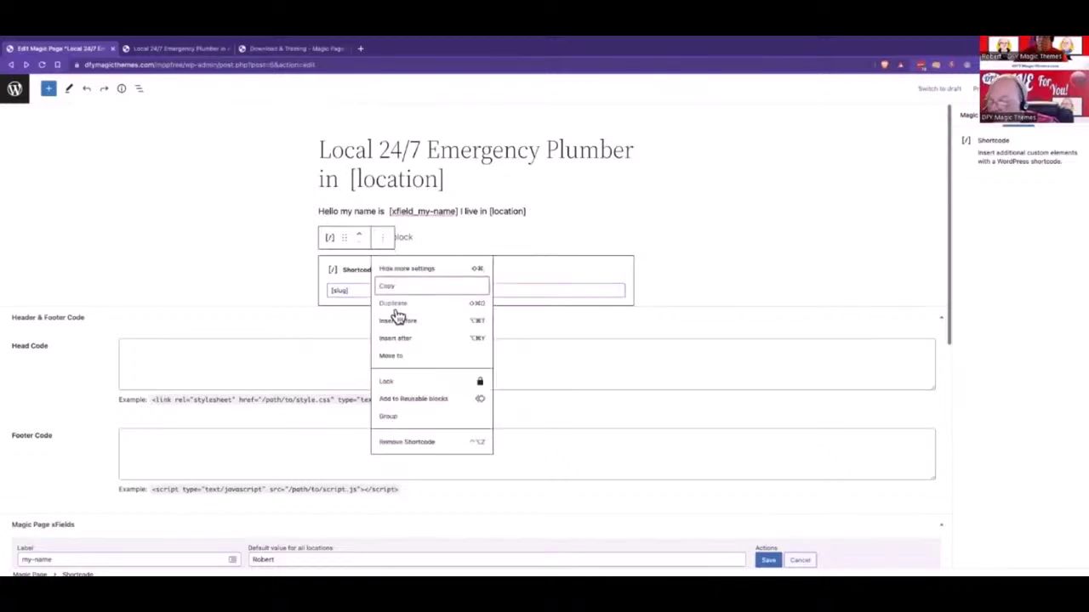
{"action": "left_click", "coordinate": [408, 443]}
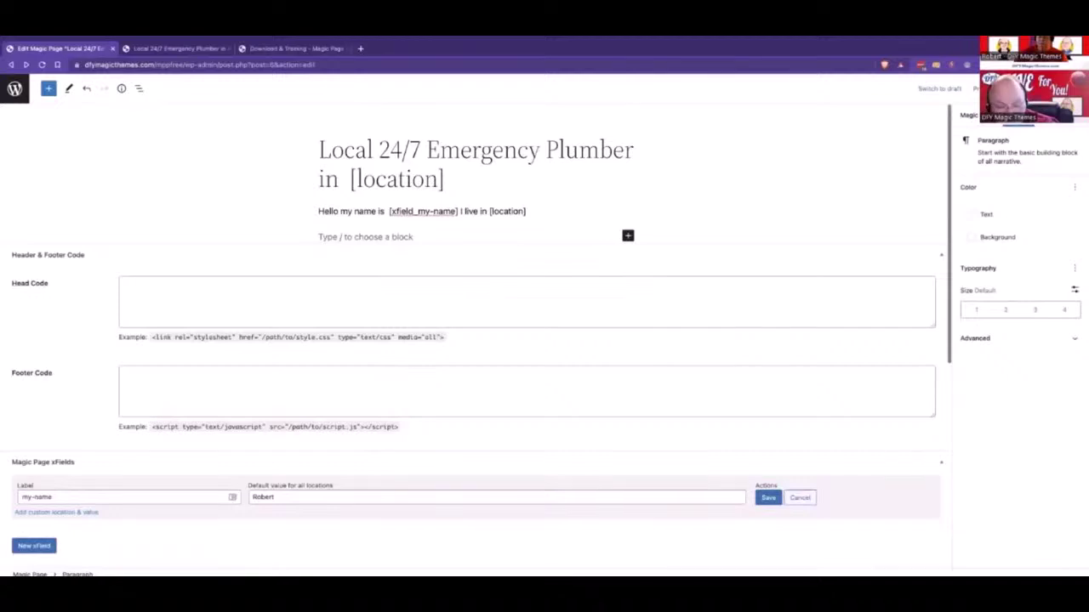
{"action": "type", "text": "x [slug]"}
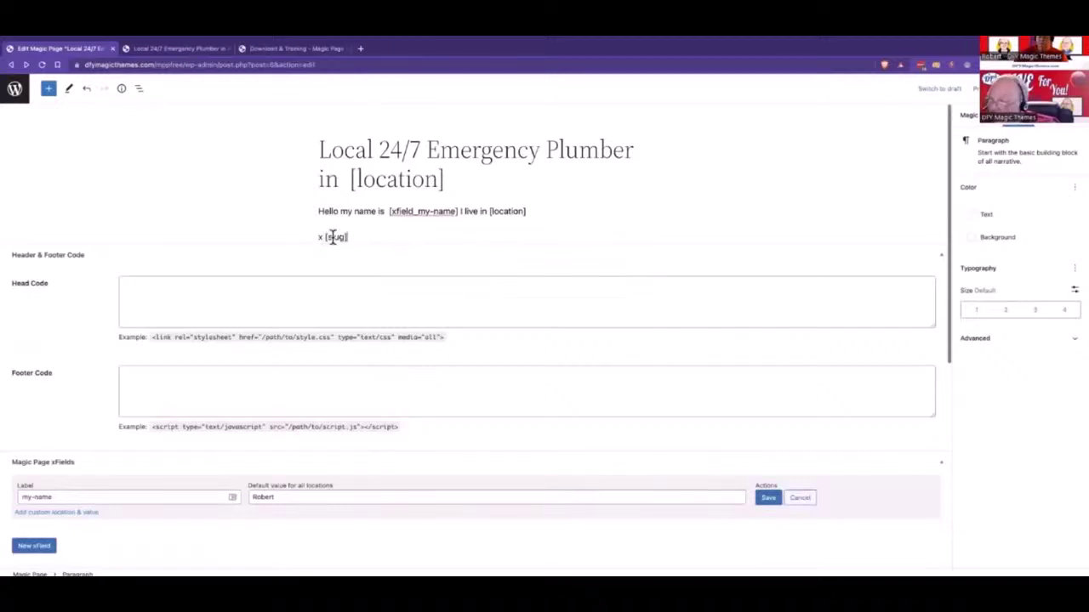